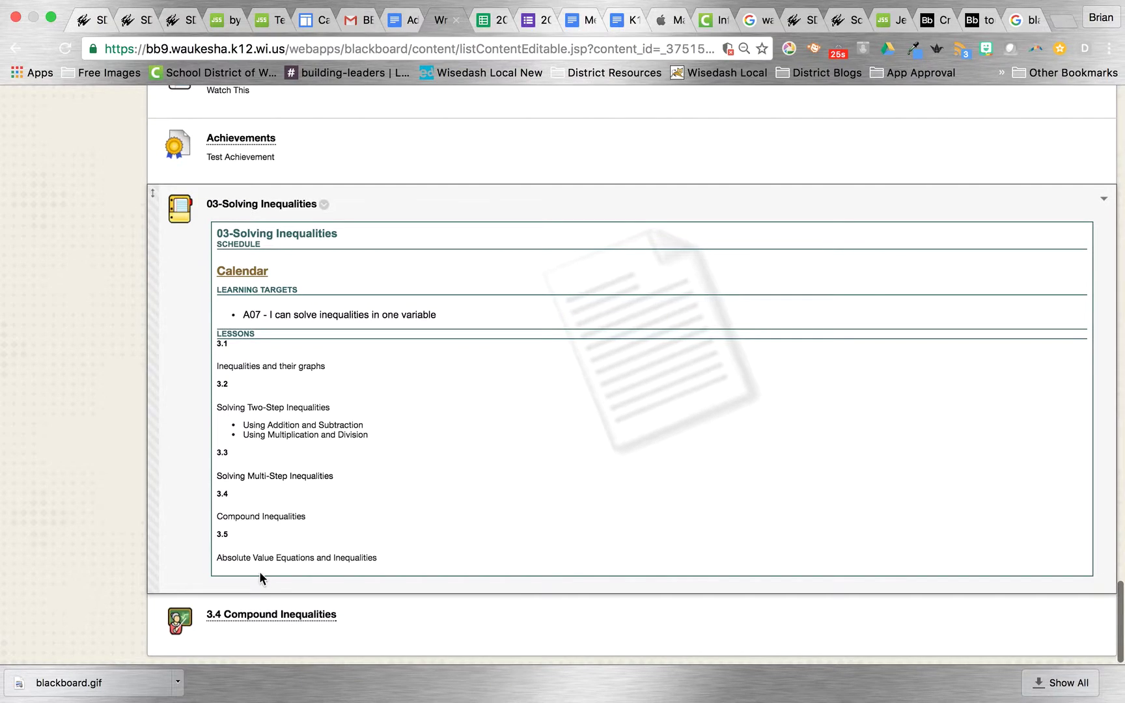
Open the 3.4 Compound Inequalities unit under 03-Solving Inequalities in Writer's Workshop
left_click(259, 615)
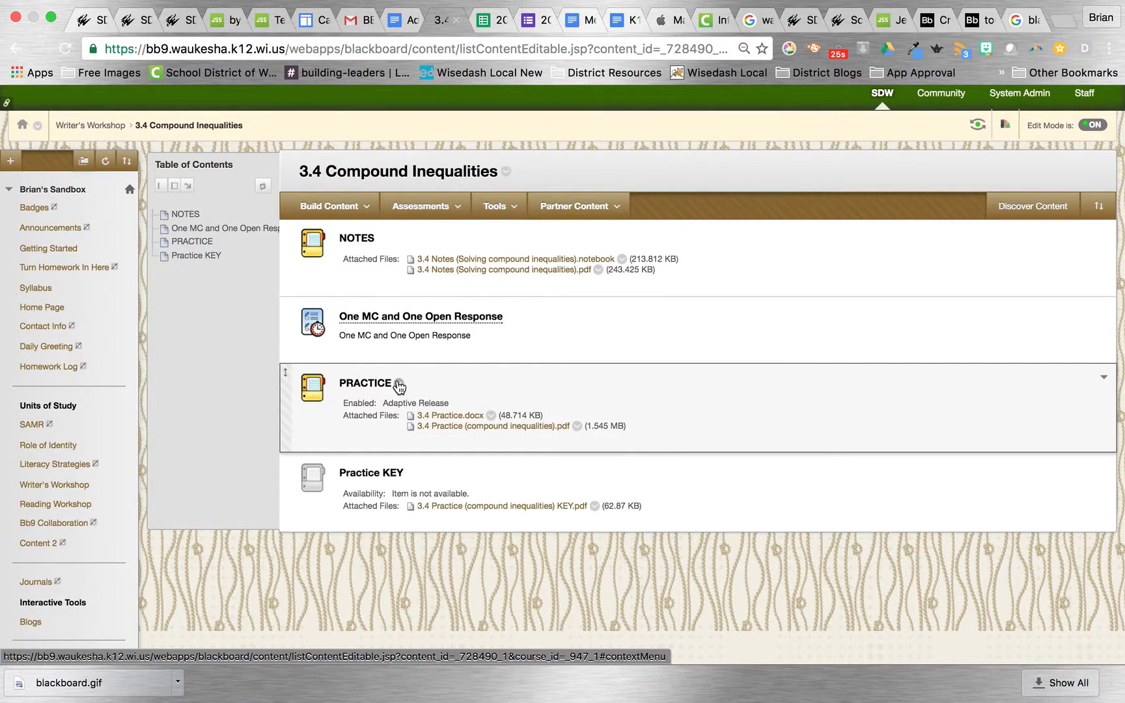
Scroll through the 3.4 Compound Inequalities unit to review PRACTICE's adaptive release setting
scroll(26, 589, "down", 3)
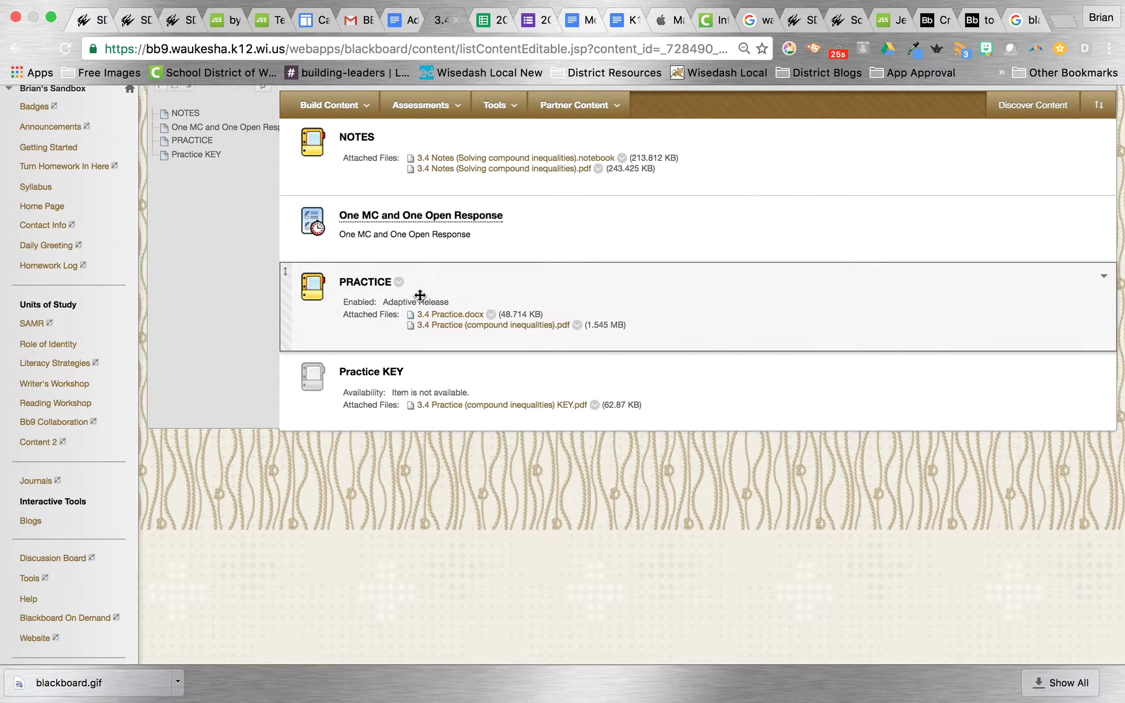
scroll(420, 295, "down", 5)
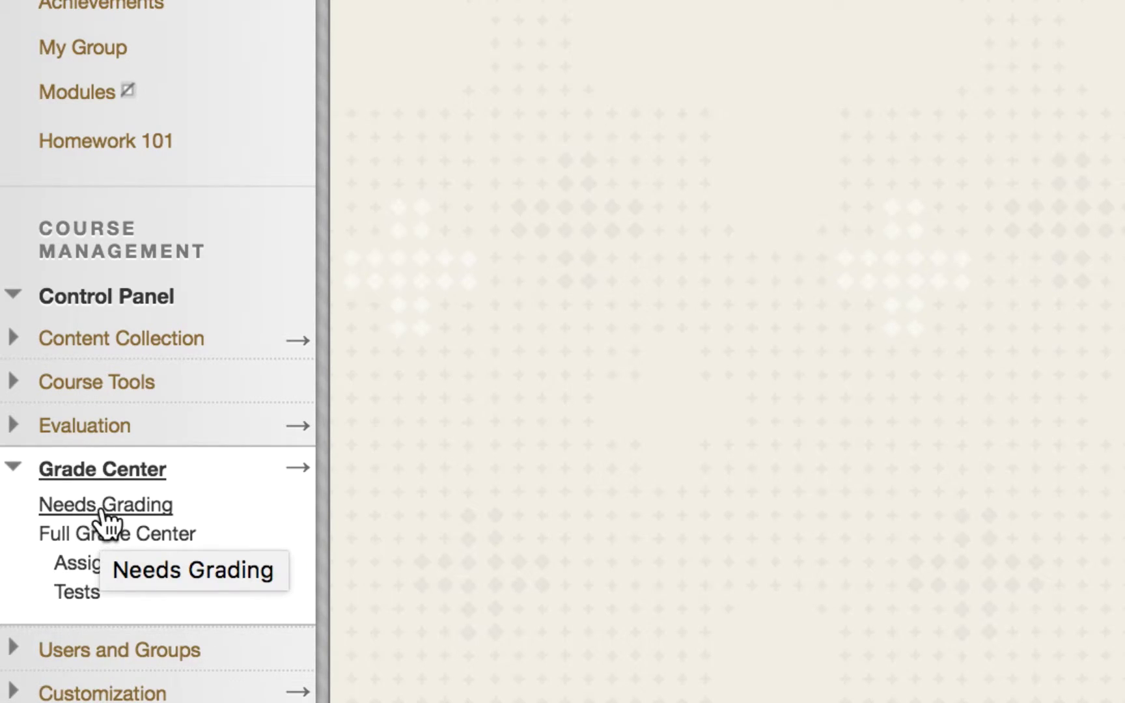
From Needs Grading, open the preview student's attempt on One MC and One Open Response
left_click(103, 511)
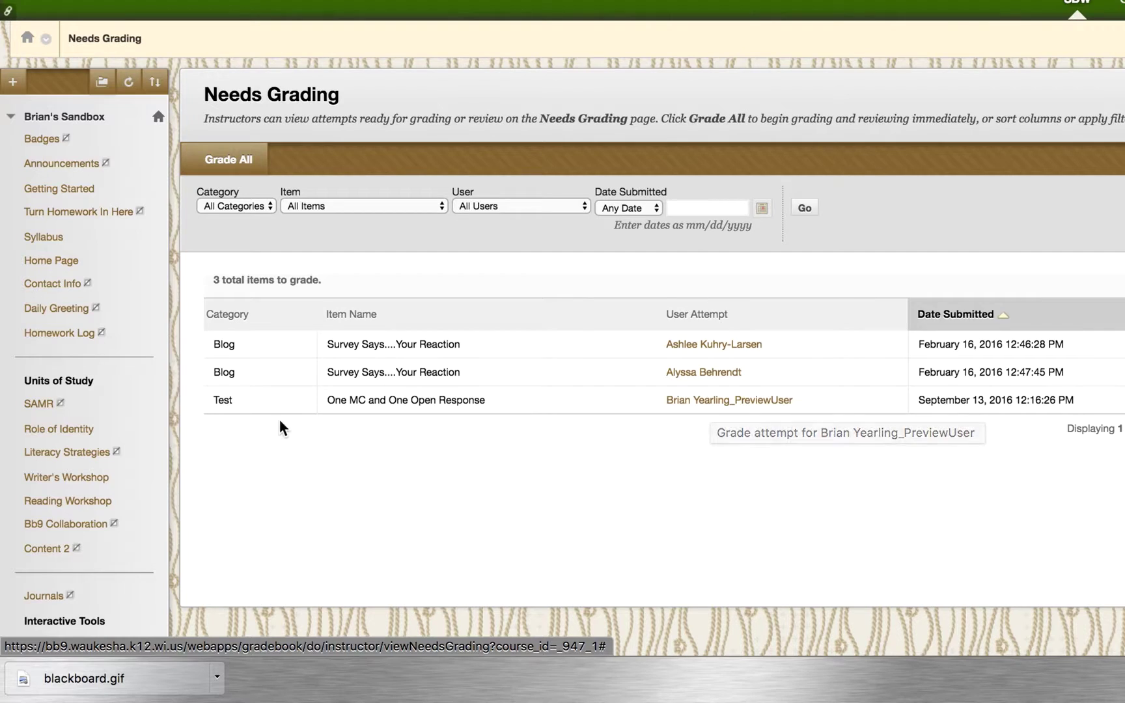
mouse_move(489, 402)
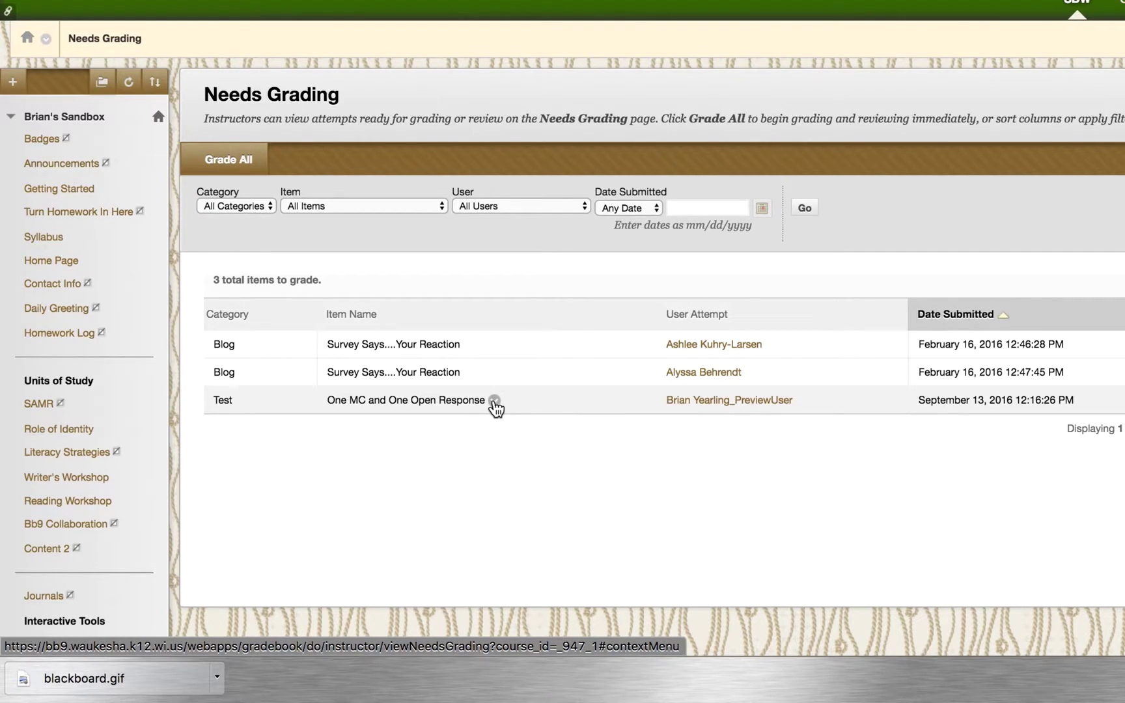
left_click(494, 401)
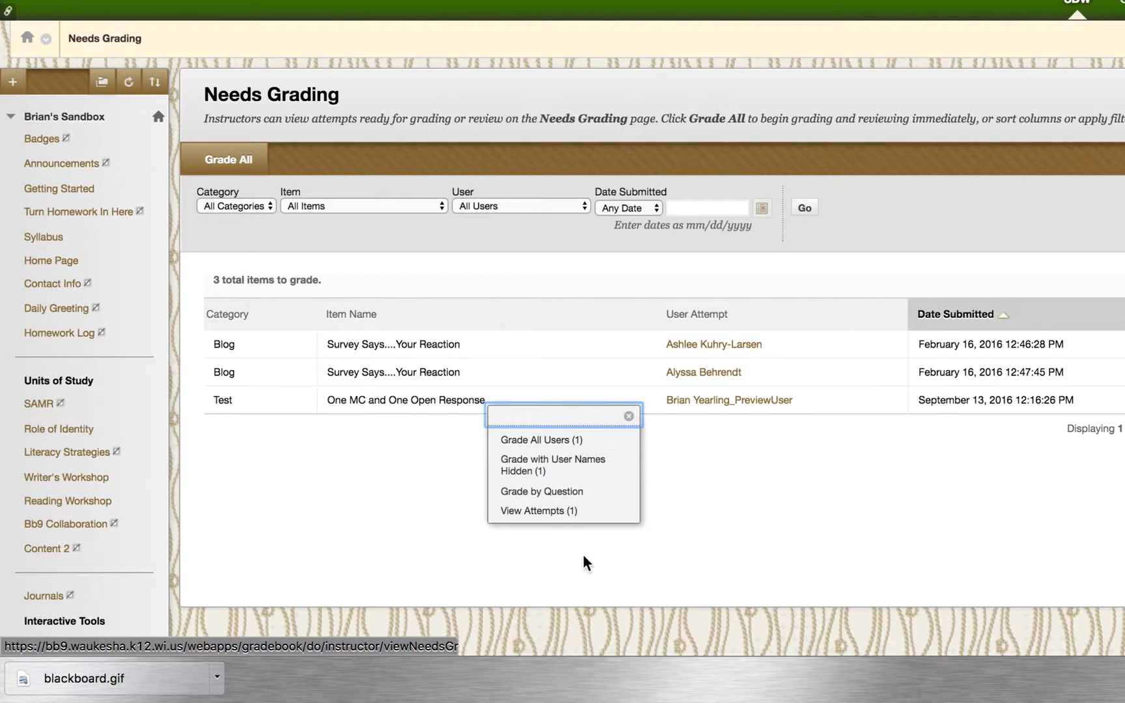
left_click(557, 514)
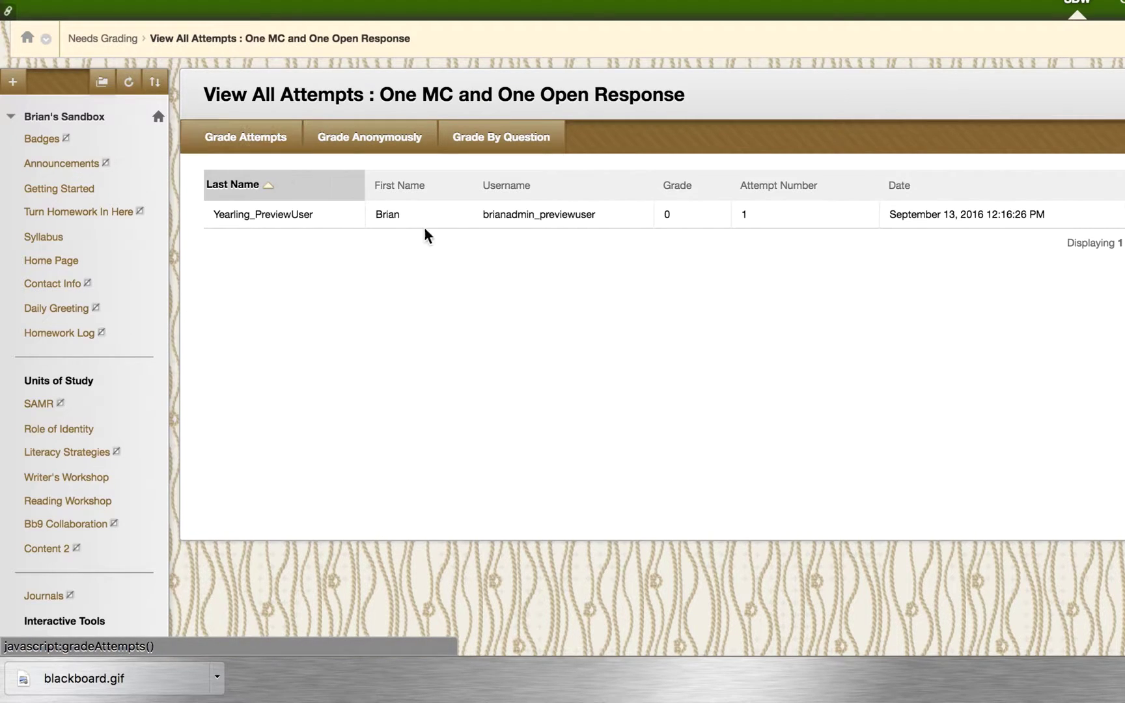
left_click(679, 215)
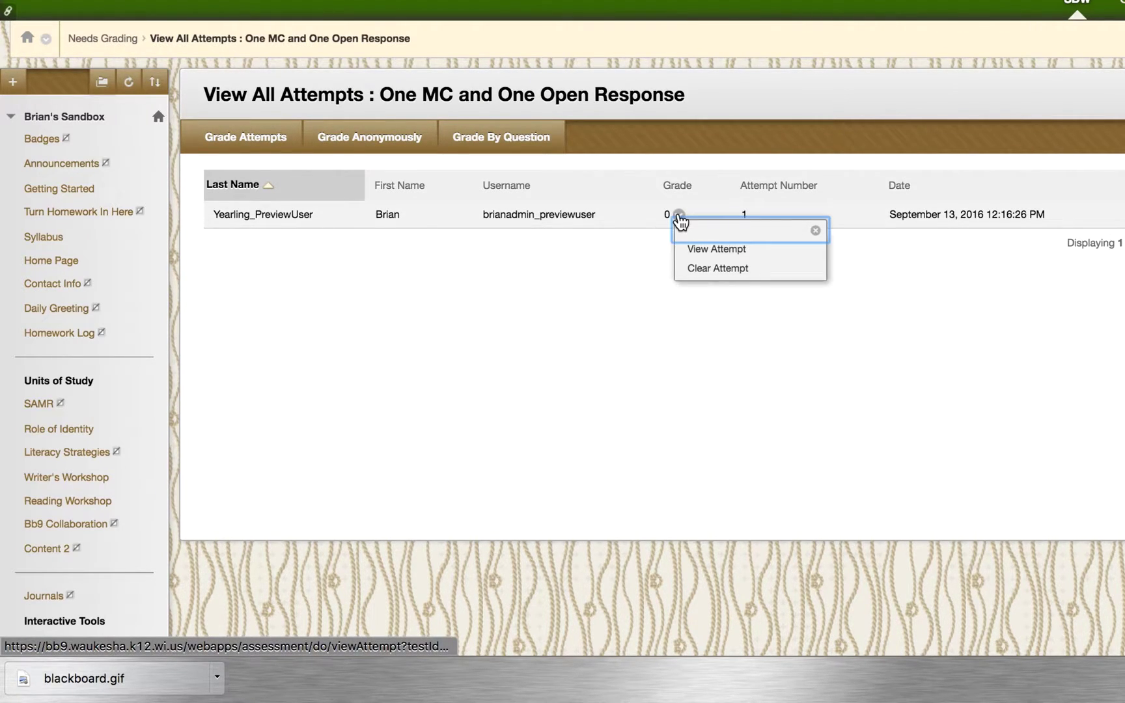
left_click(715, 250)
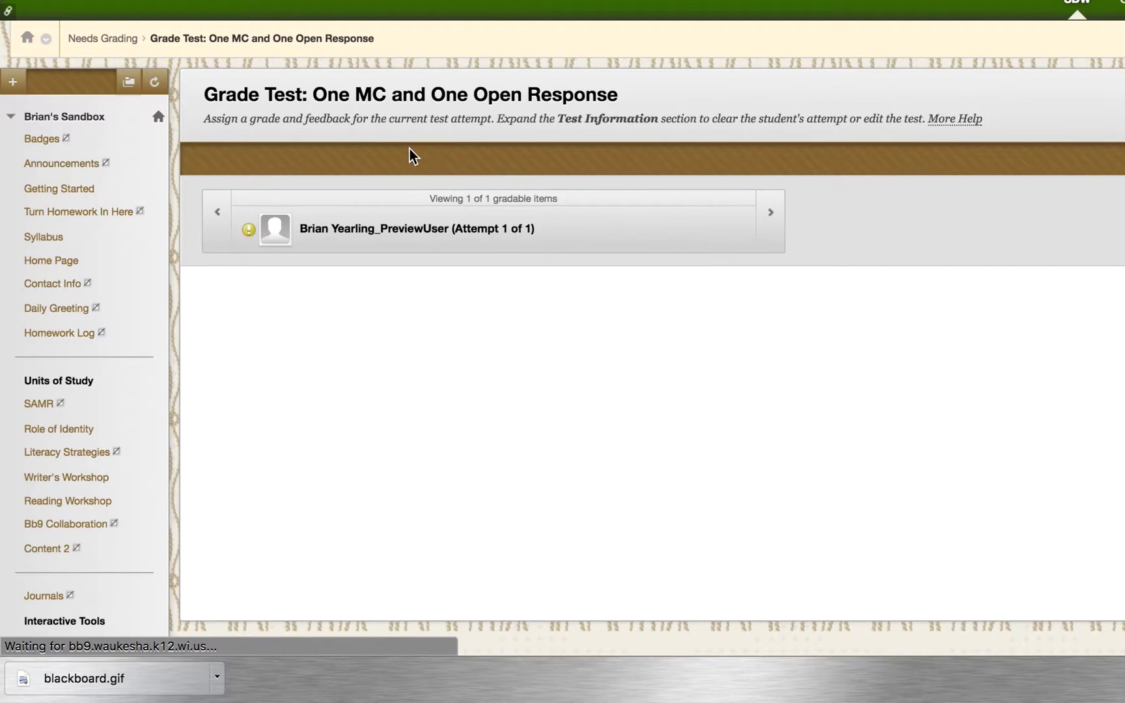
Give the open-response question the feedback "Well done!"
scroll(407, 312, "down", 8)
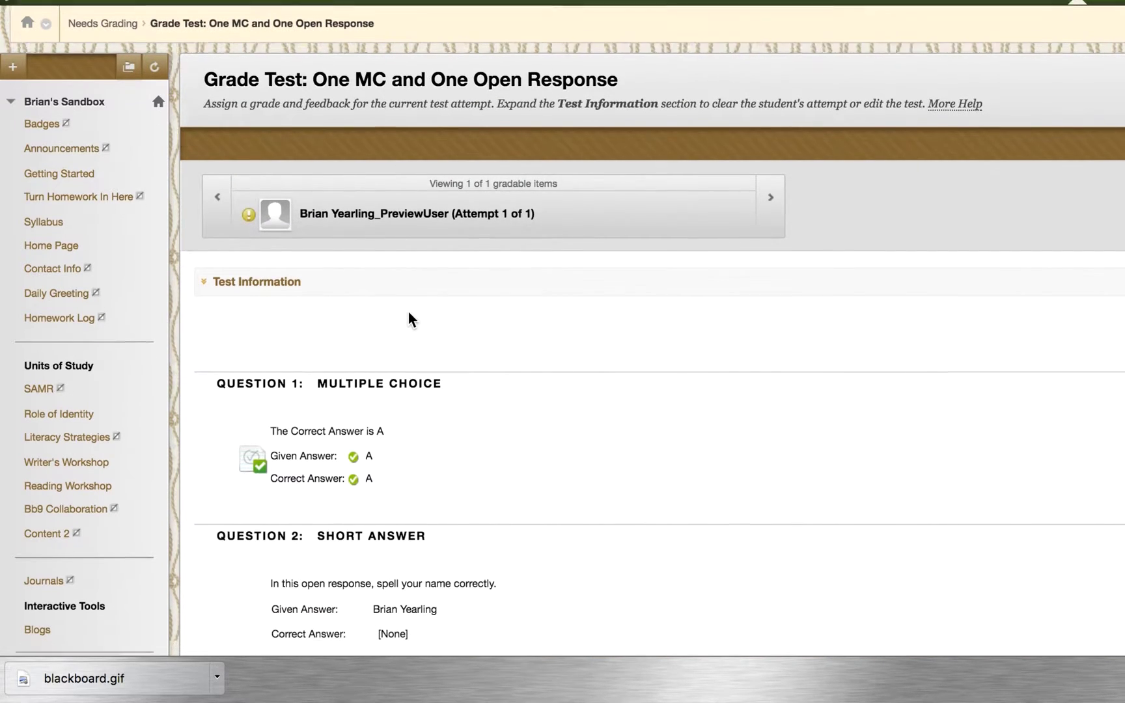
scroll(407, 312, "down", 2)
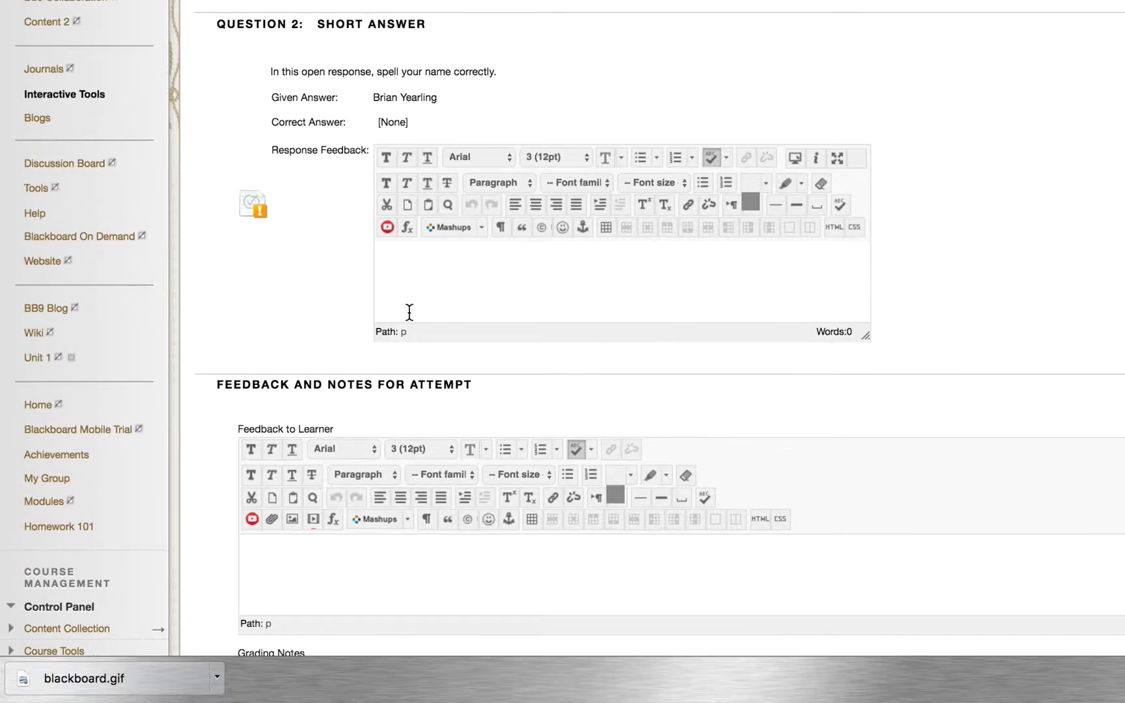
scroll(408, 312, "up", 1)
scroll(409, 312, "up", 9)
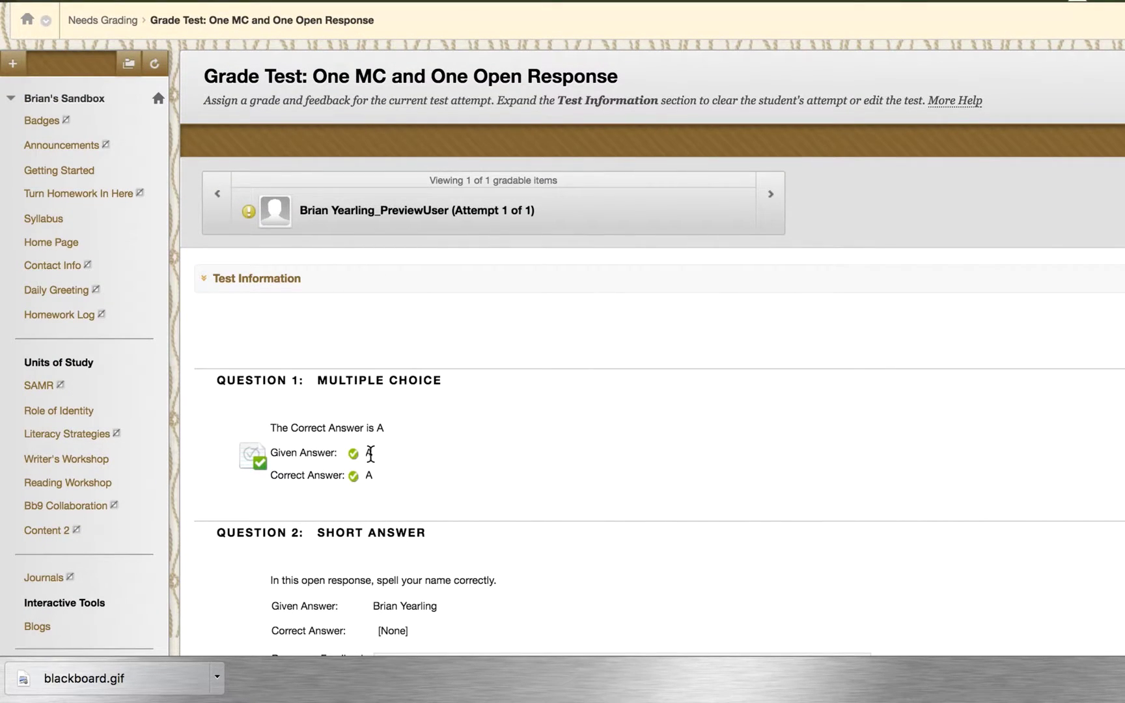
scroll(365, 459, "down", 2)
scroll(363, 454, "down", 4)
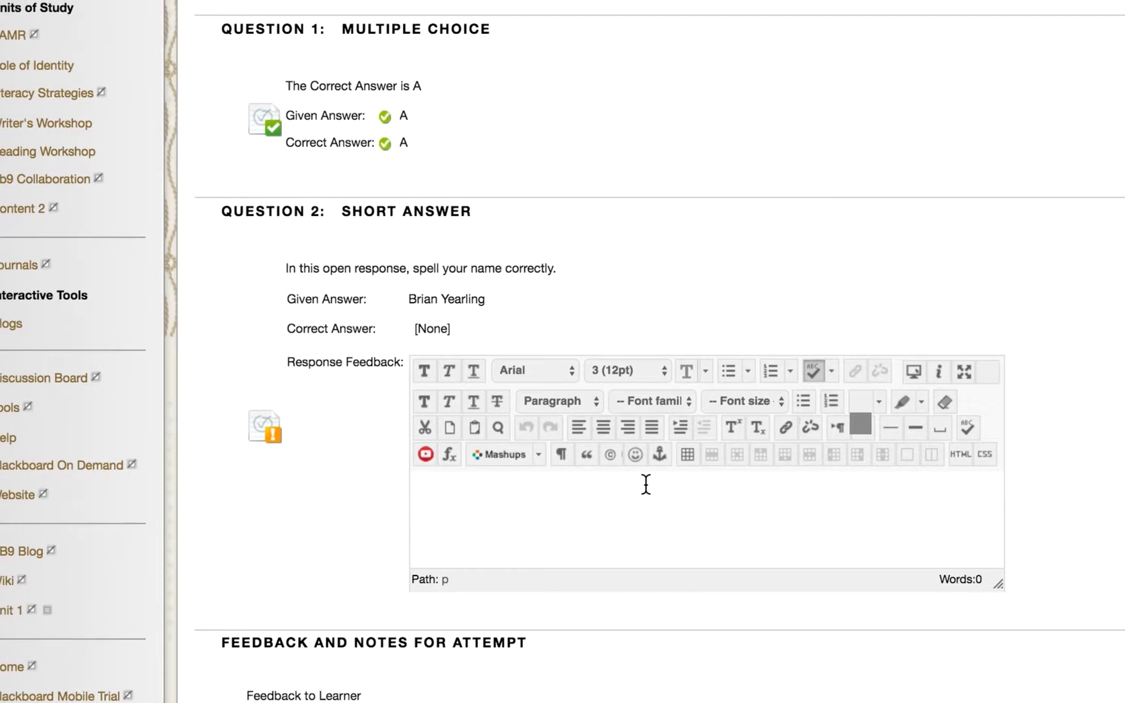
left_click(638, 509)
type("Well ")
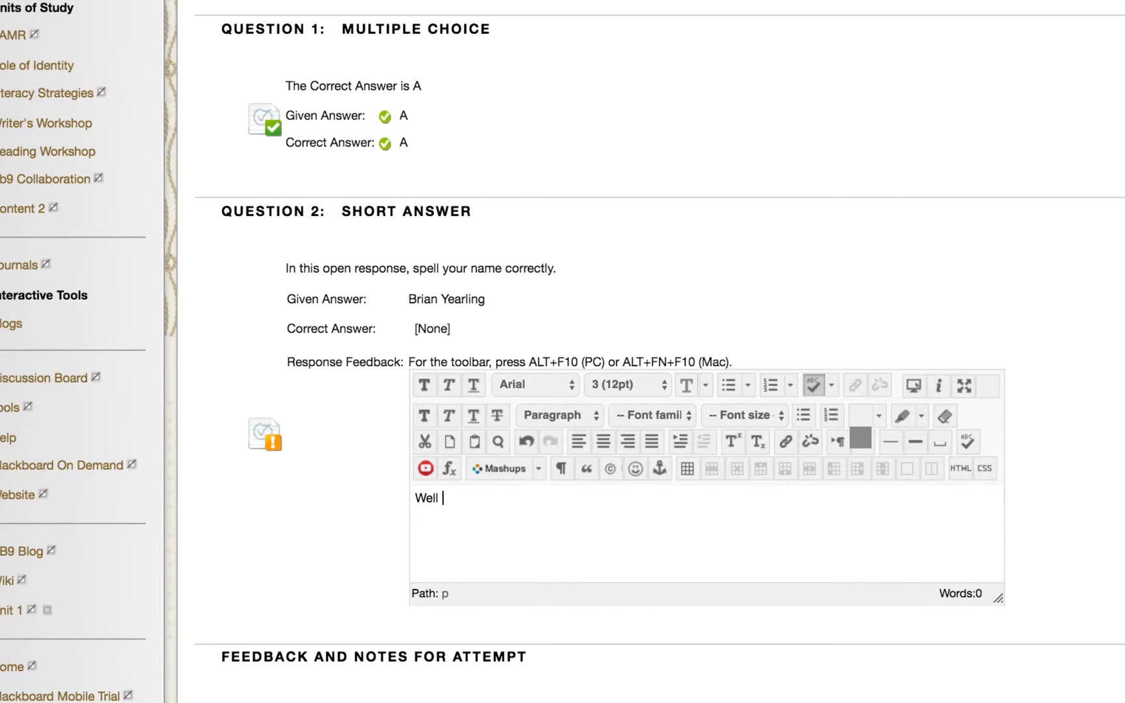
type("done!")
Write "You know how to spell your name! Great!" in Feedback to Learner
scroll(636, 515, "down", 6)
left_click(620, 537)
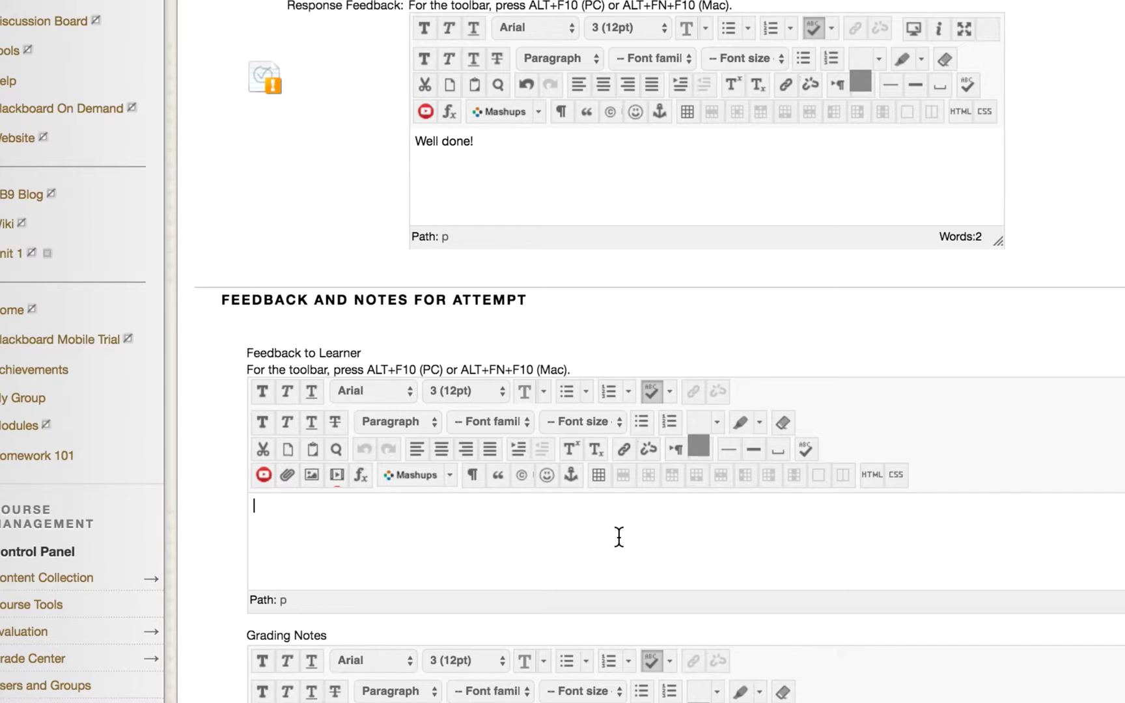
type("You know how to spell your na")
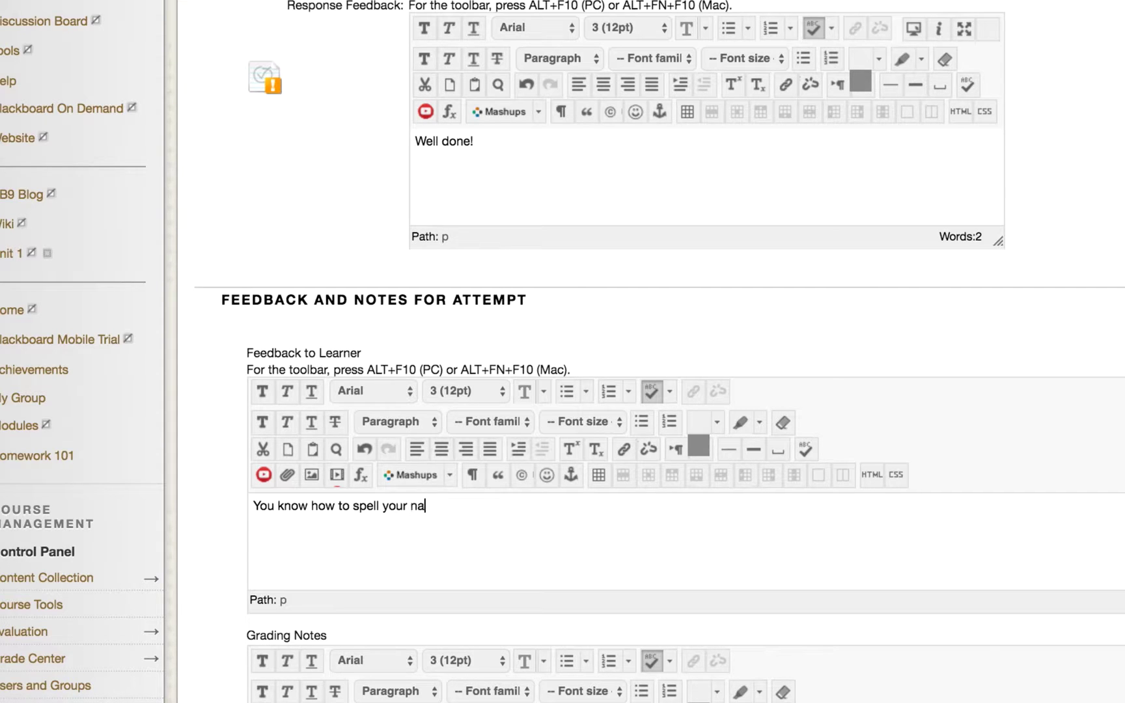
type("me! Great!")
scroll(616, 533, "down", 5)
scroll(616, 534, "up", 10)
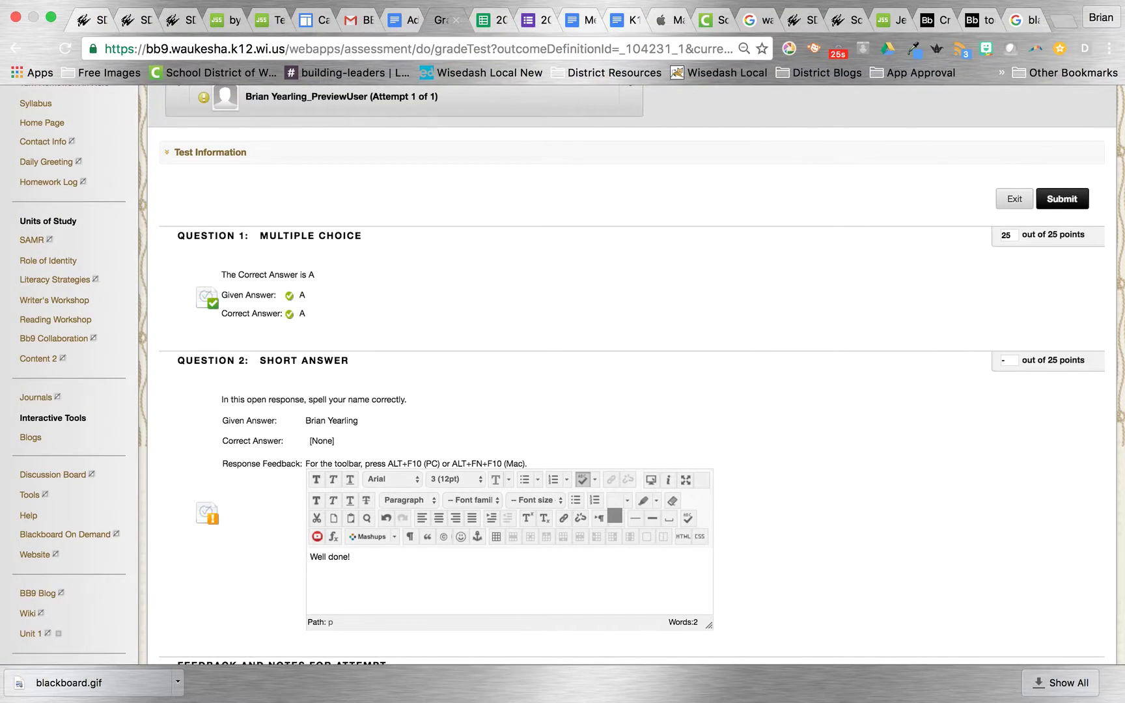
Award Question 2 25 points and submit the attempt for a 50-point grade, then enter Student Preview
left_click(1009, 360)
type("25")
left_click(1049, 202)
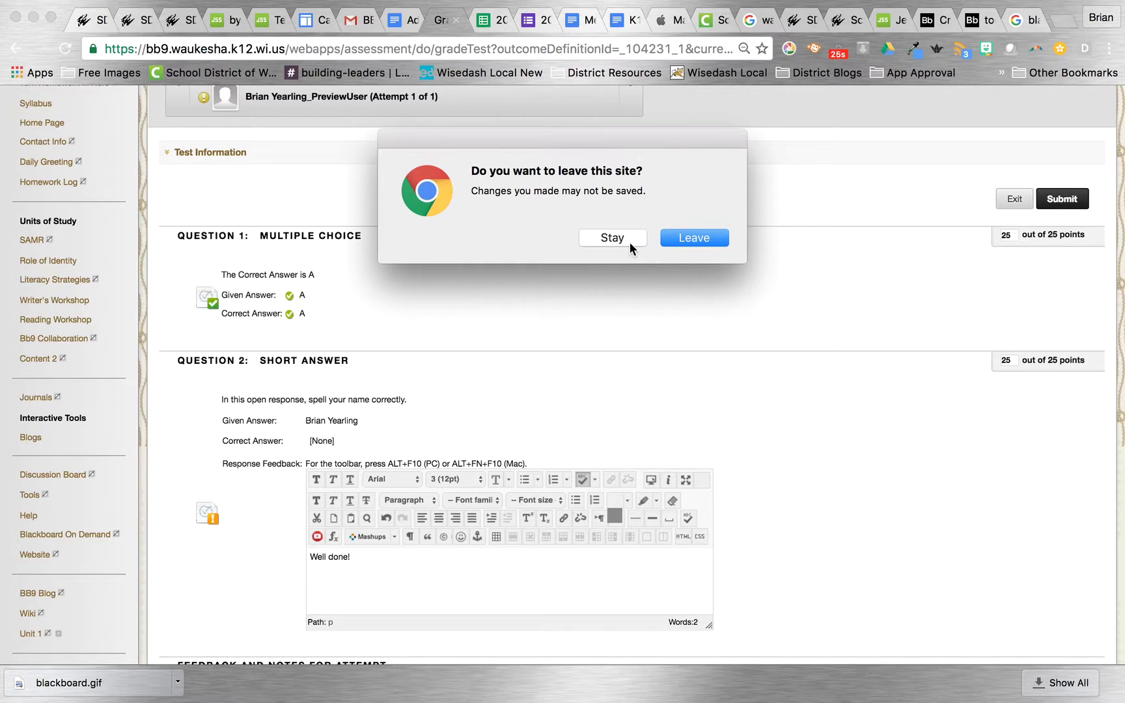
left_click(704, 239)
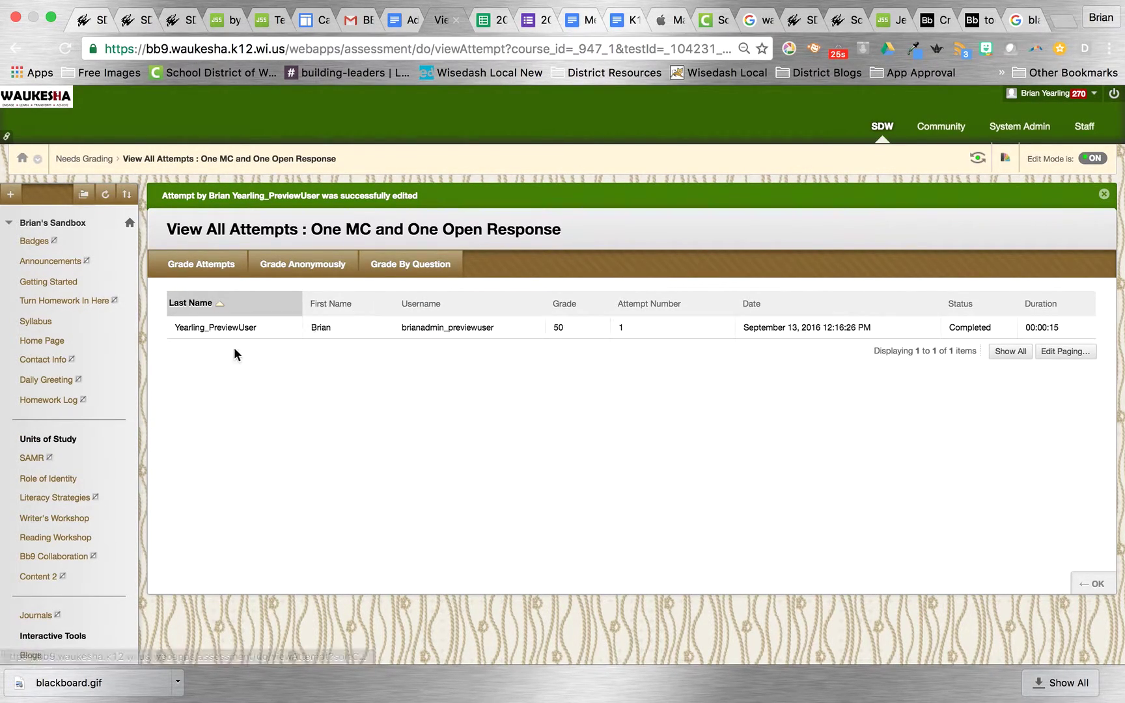
mouse_move(564, 329)
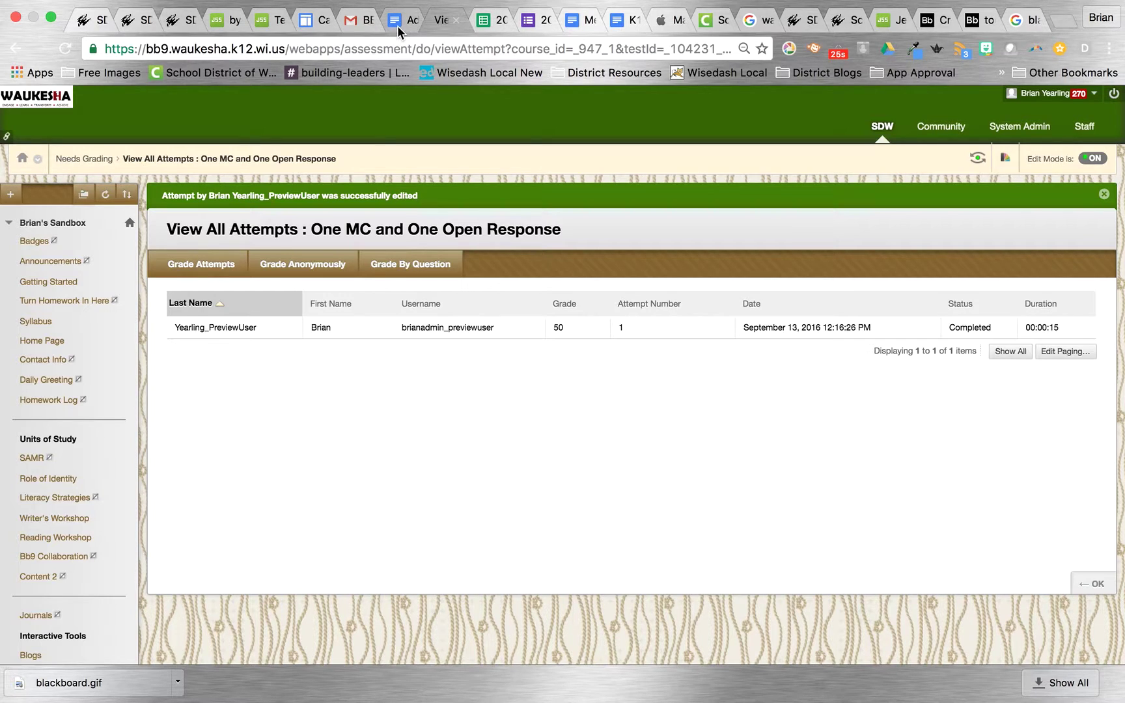
left_click(978, 162)
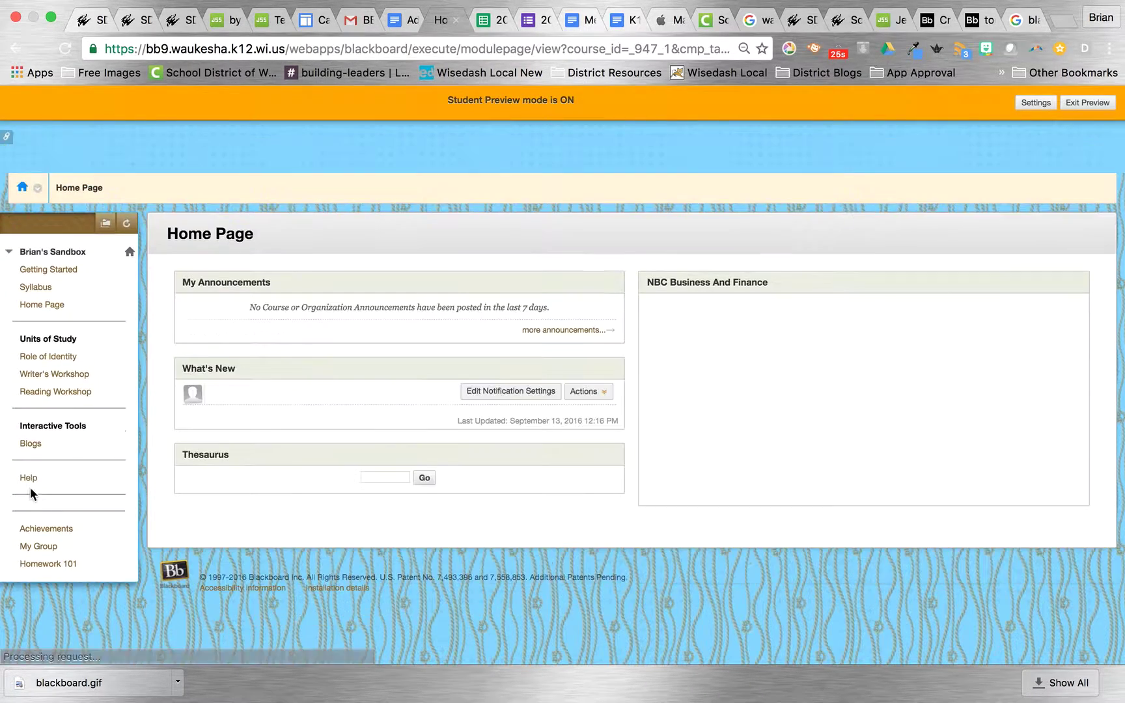
As the preview student, open Writer's Workshop > 3.4 Compound Inequalities and go to the test's page
left_click(64, 319)
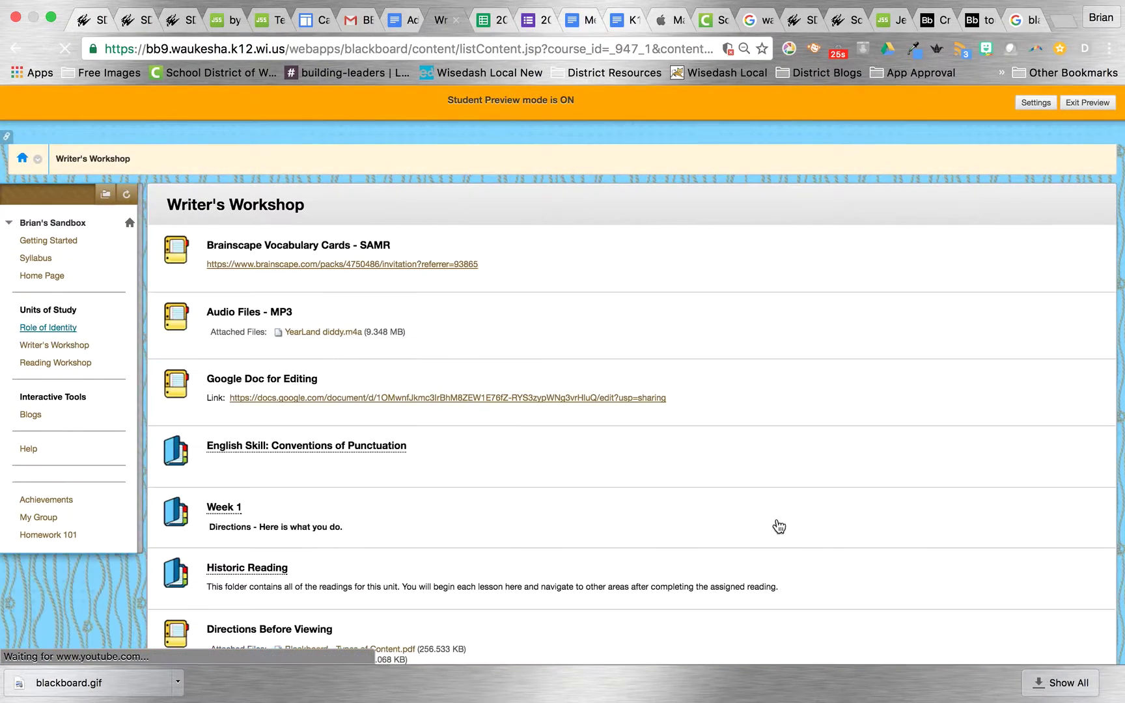
scroll(863, 530, "down", 20)
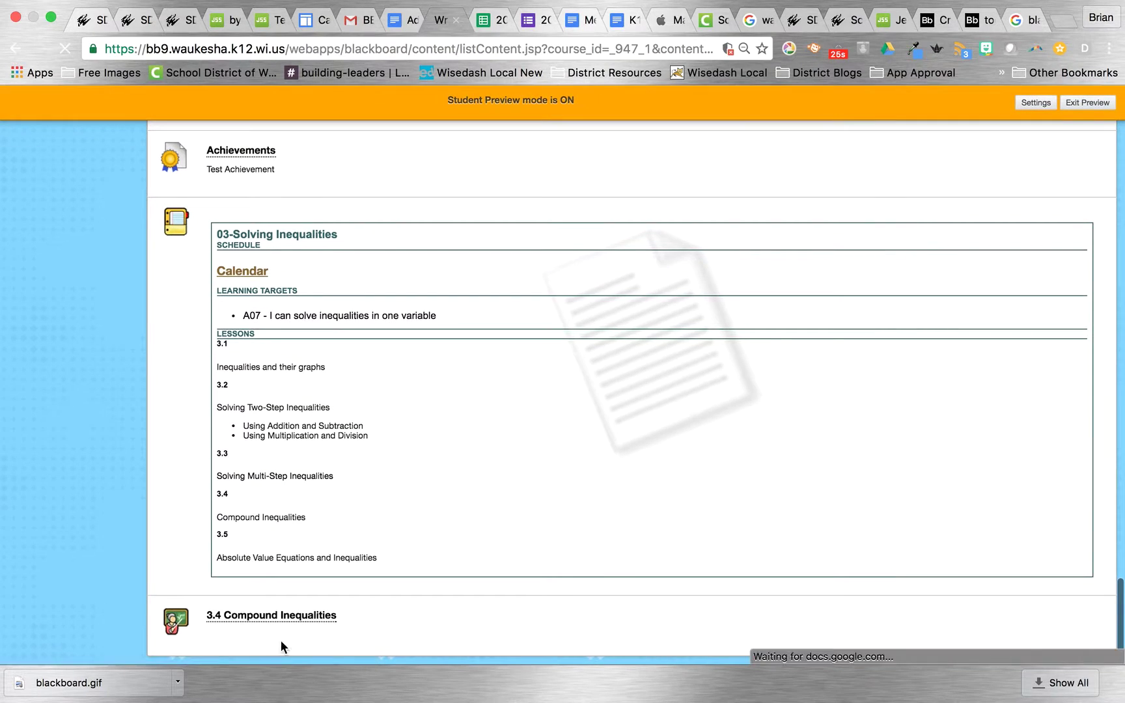
left_click(304, 614)
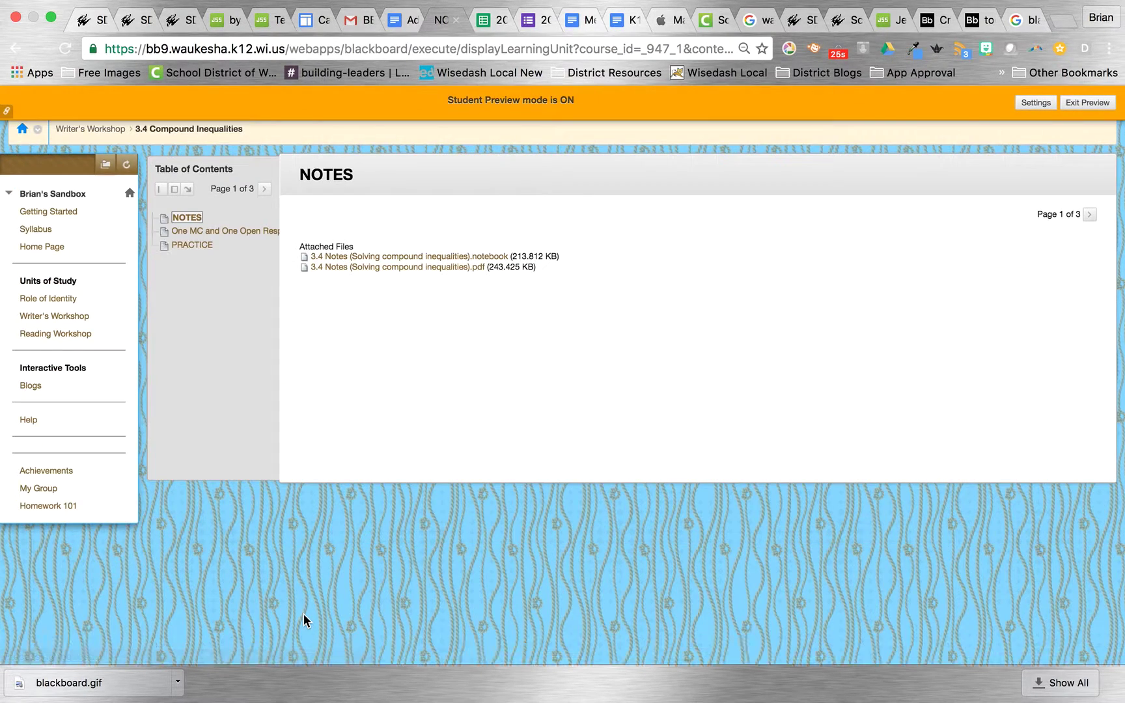
left_click(193, 233)
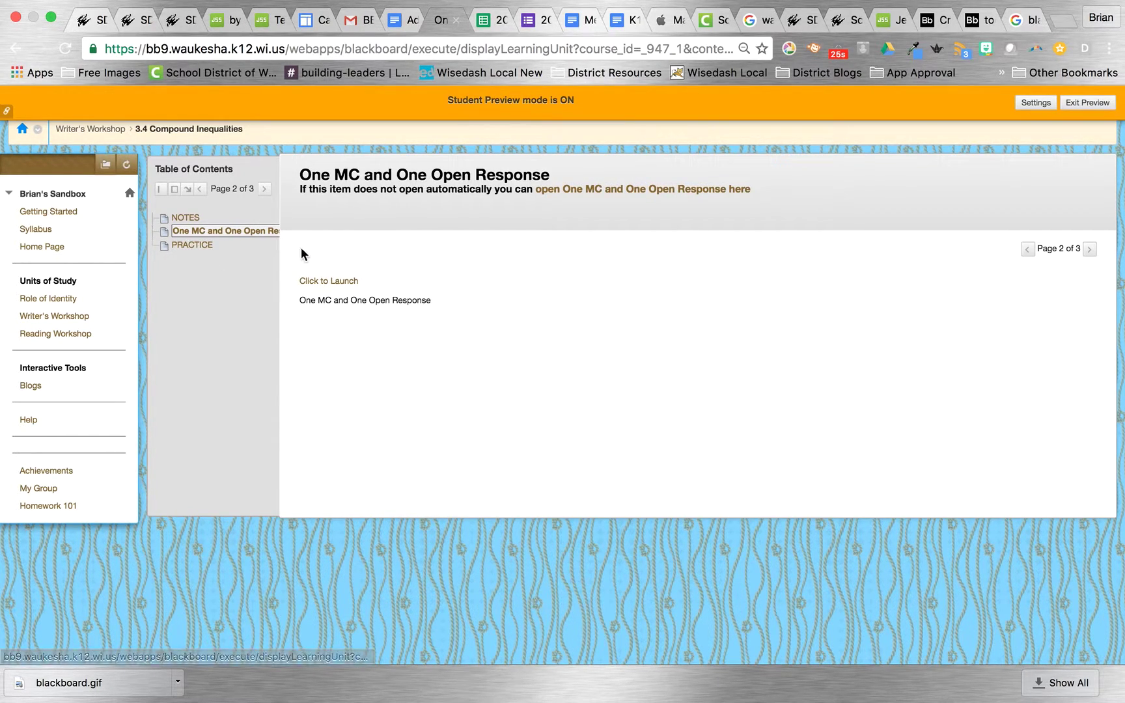
Launch and cancel the One MC and One Open Response test, then open the unlocked PRACTICE item
left_click(324, 283)
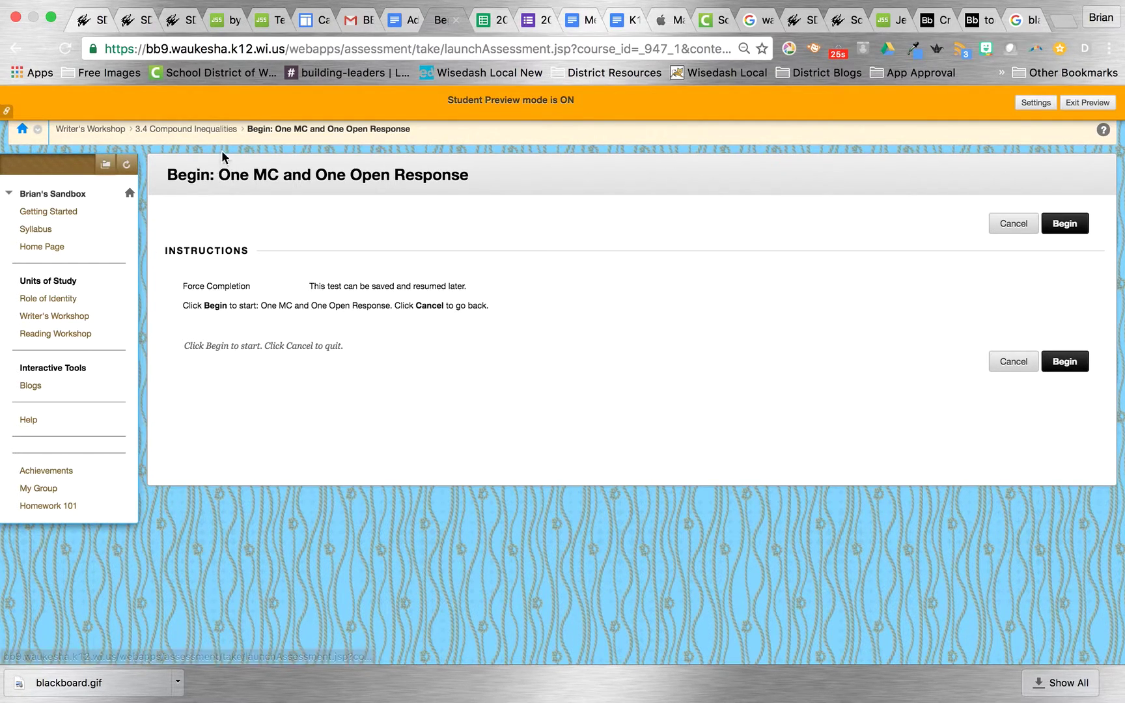
left_click(1010, 357)
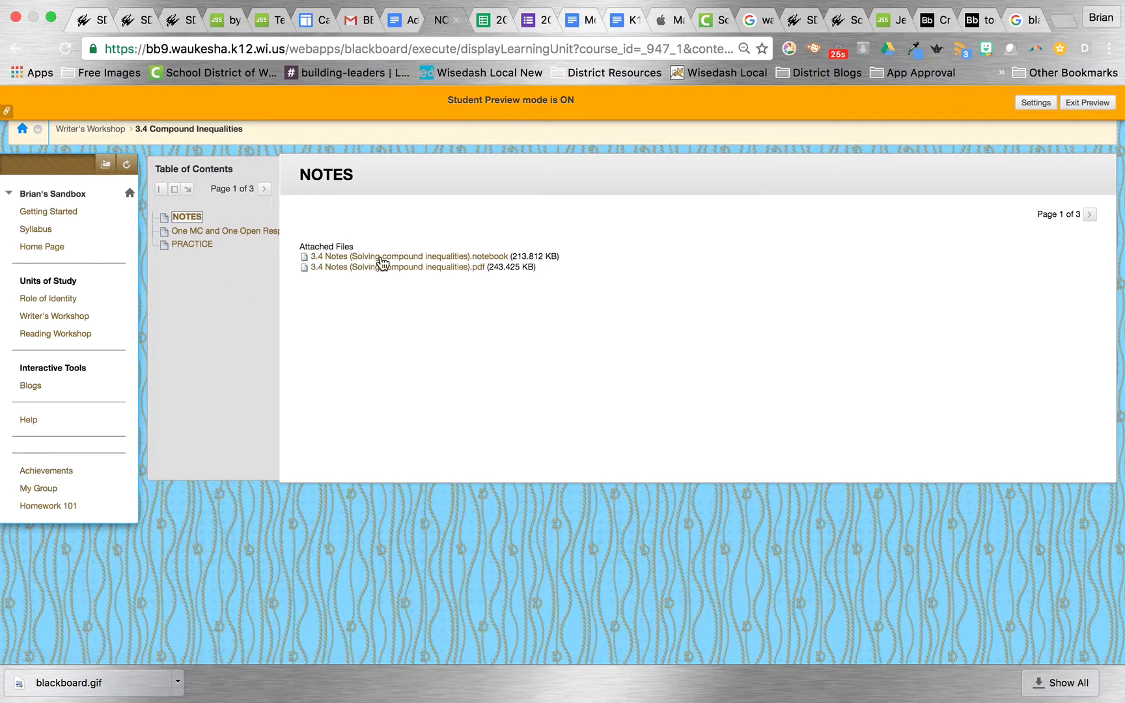
left_click(189, 246)
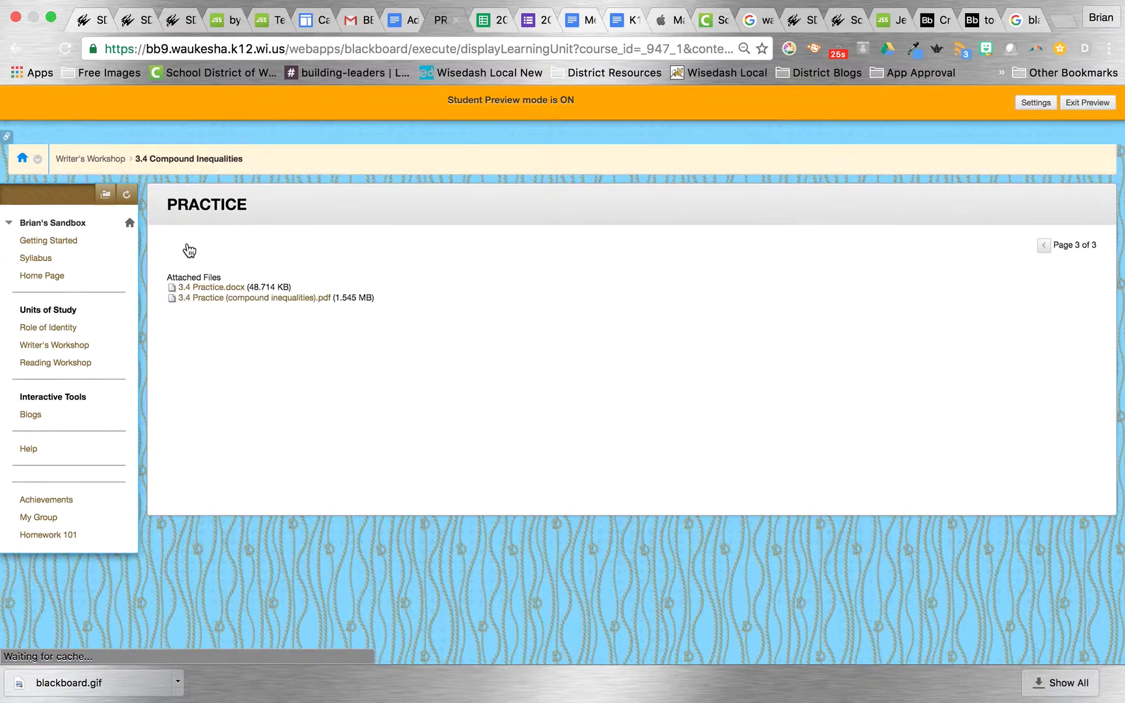